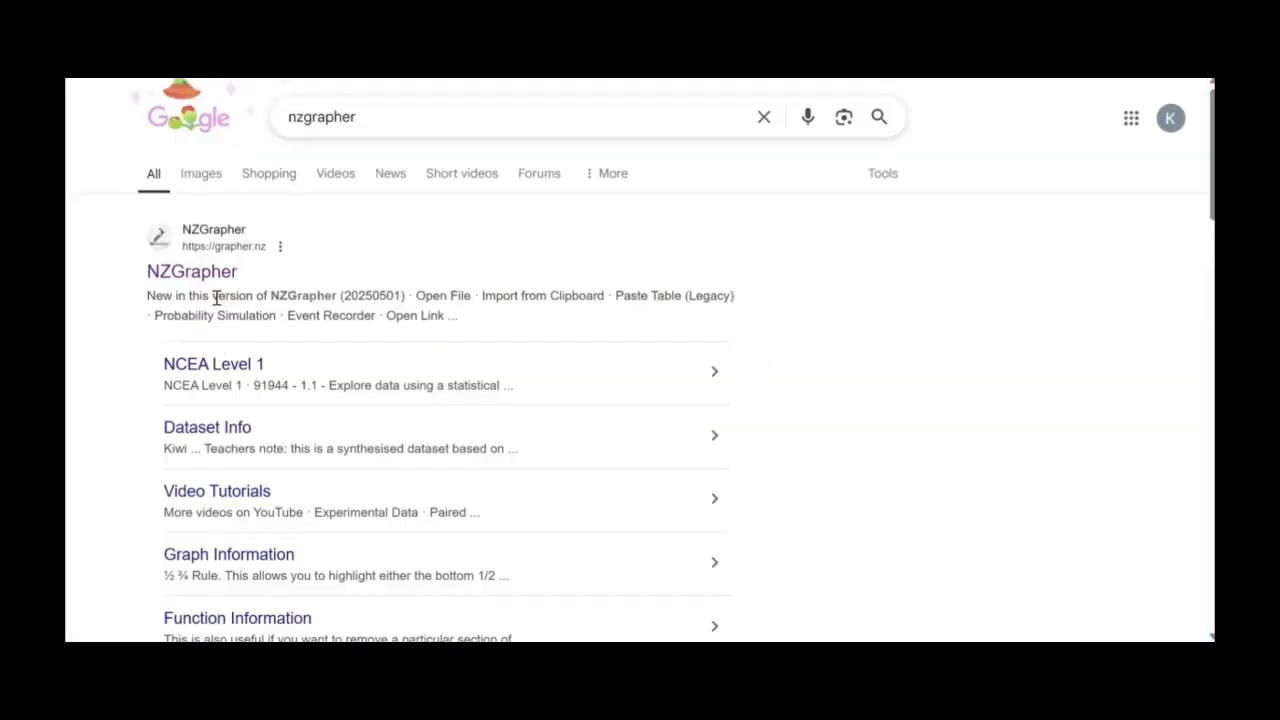
Open the NZGrapher site from the search results and load the Cars.csv dataset.
left_click(209, 272)
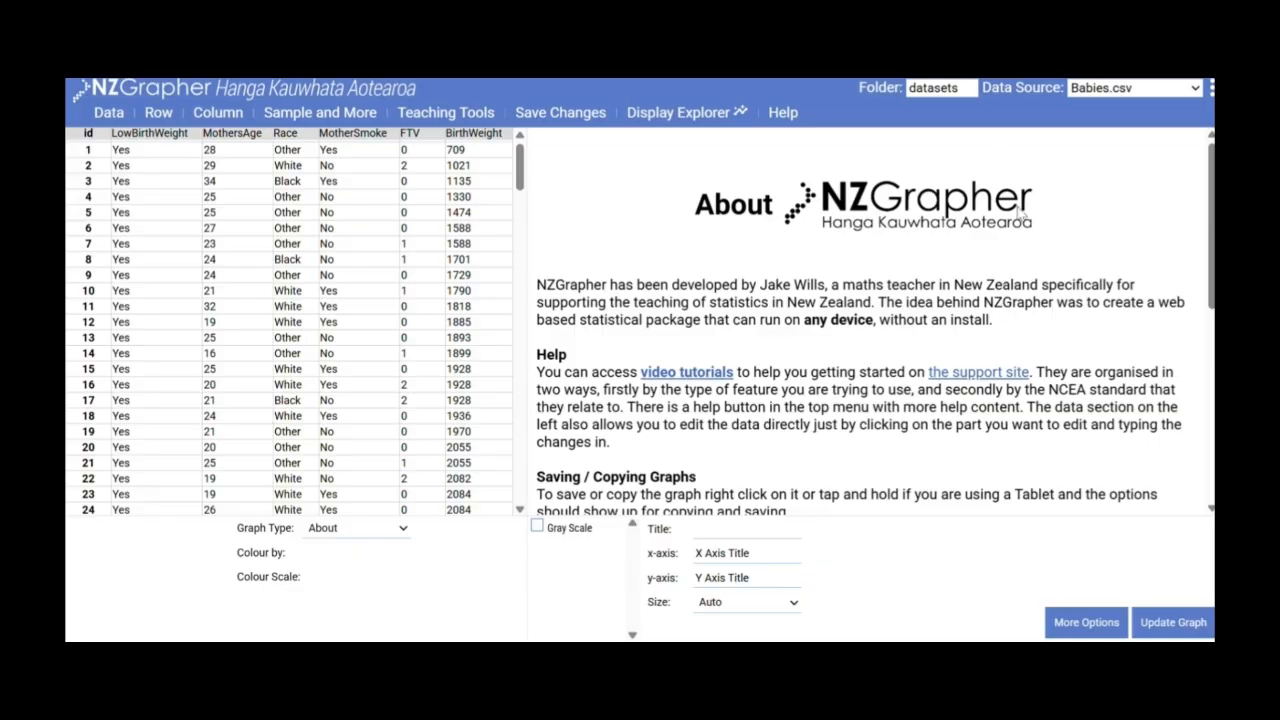
left_click(1015, 161)
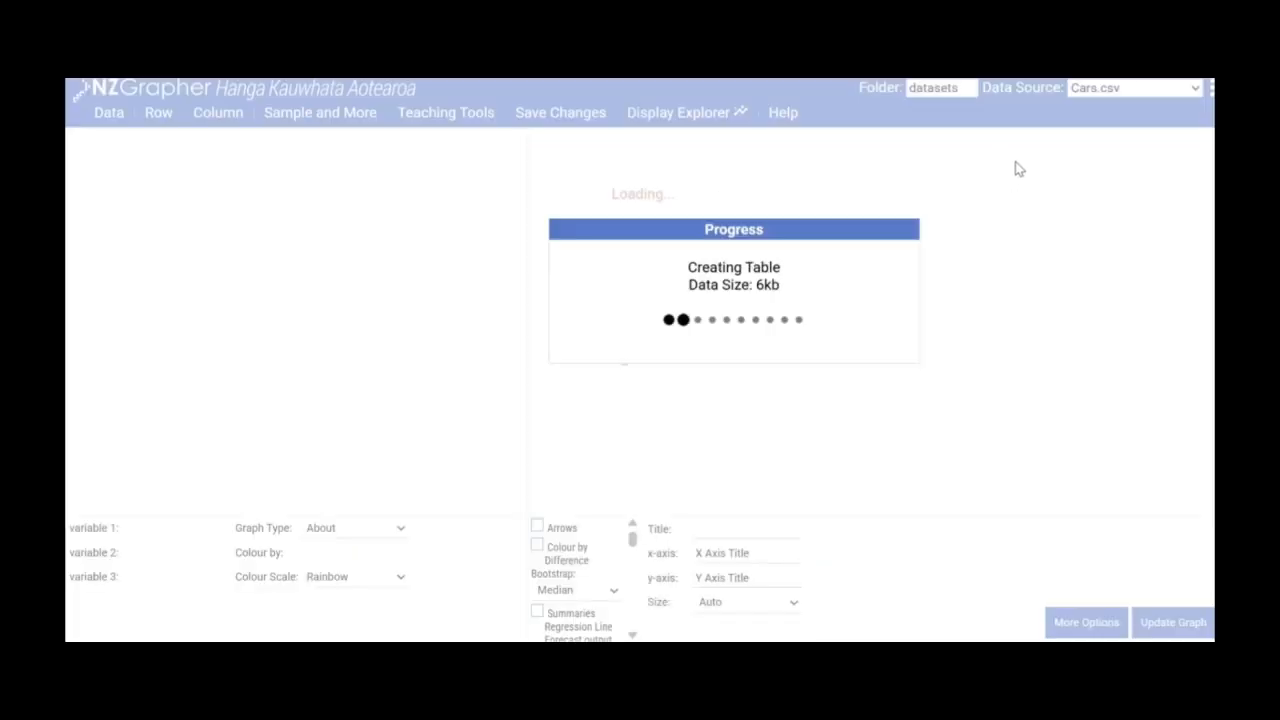
Create a scatter graph with Engine_size as variable 1 and Price as variable 2.
left_click(403, 534)
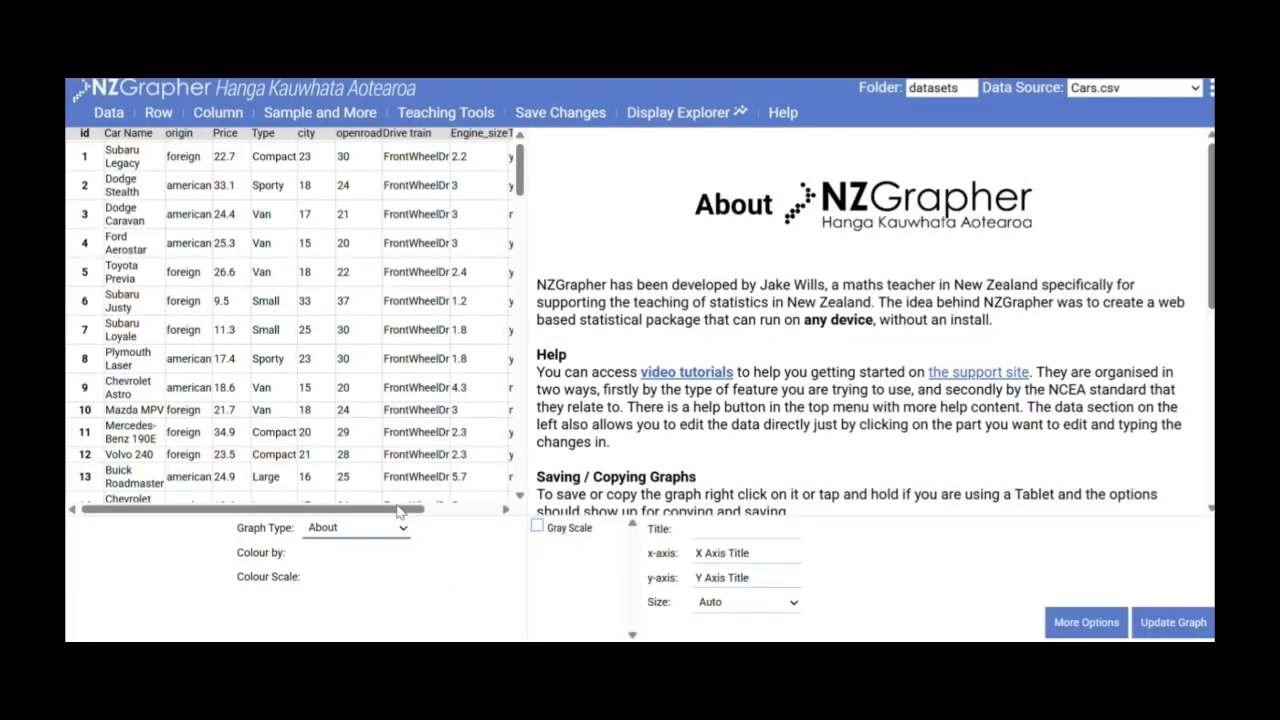
left_click(393, 303)
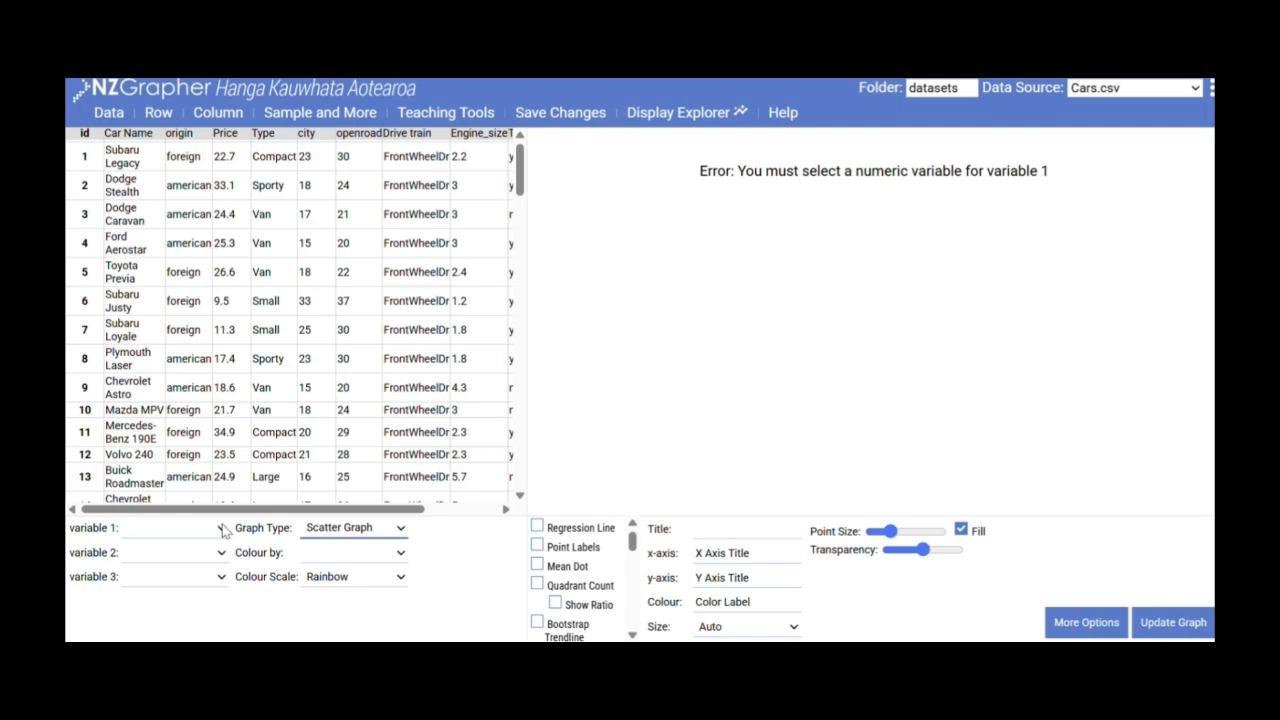
left_click(221, 528)
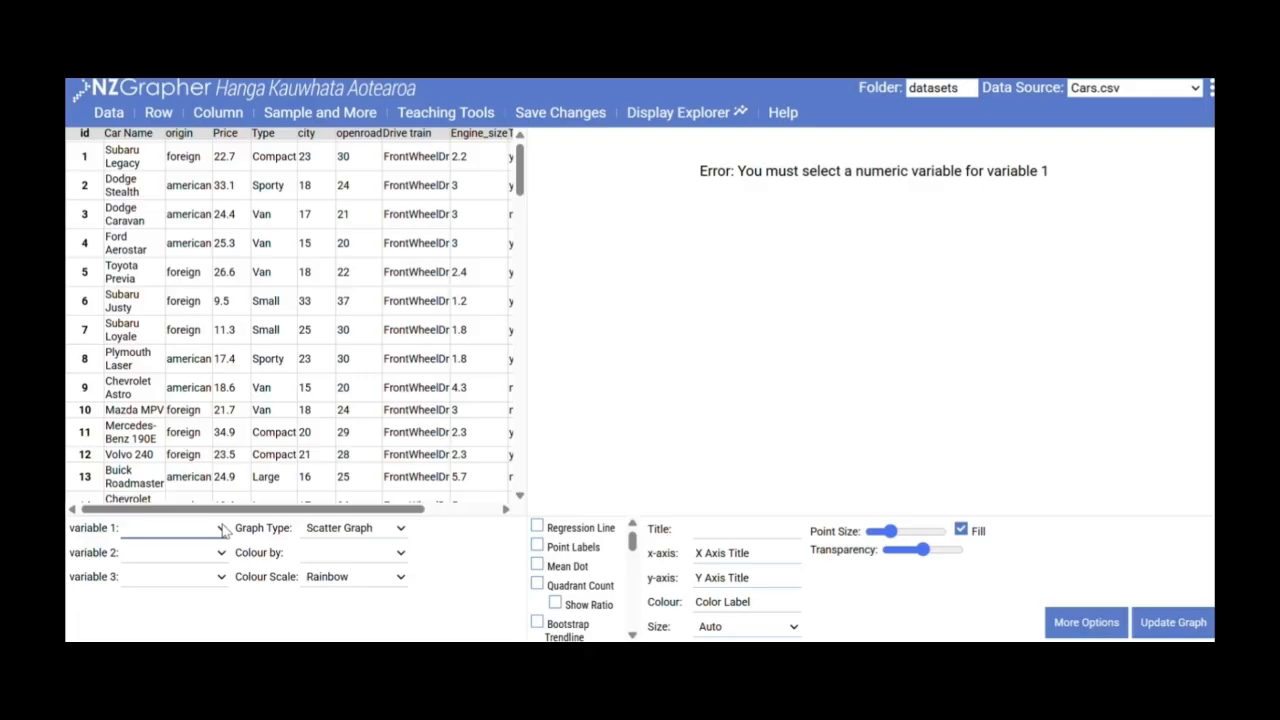
left_click(193, 452)
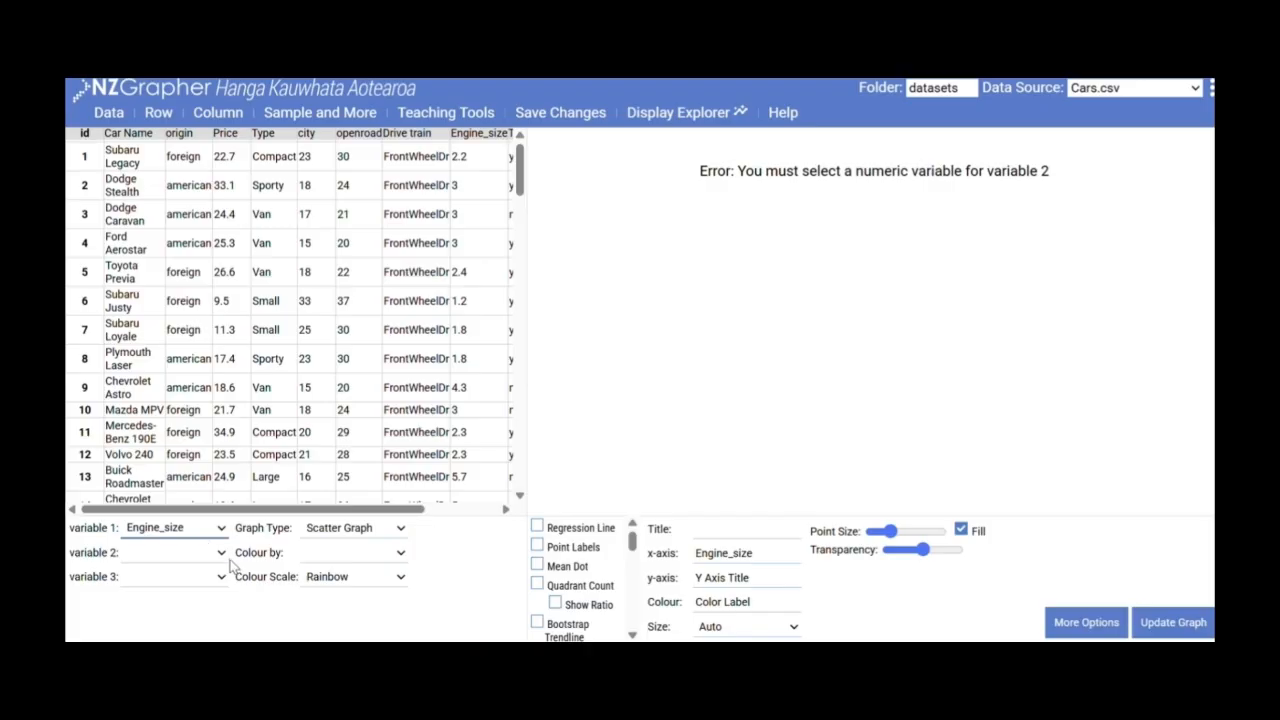
left_click(223, 558)
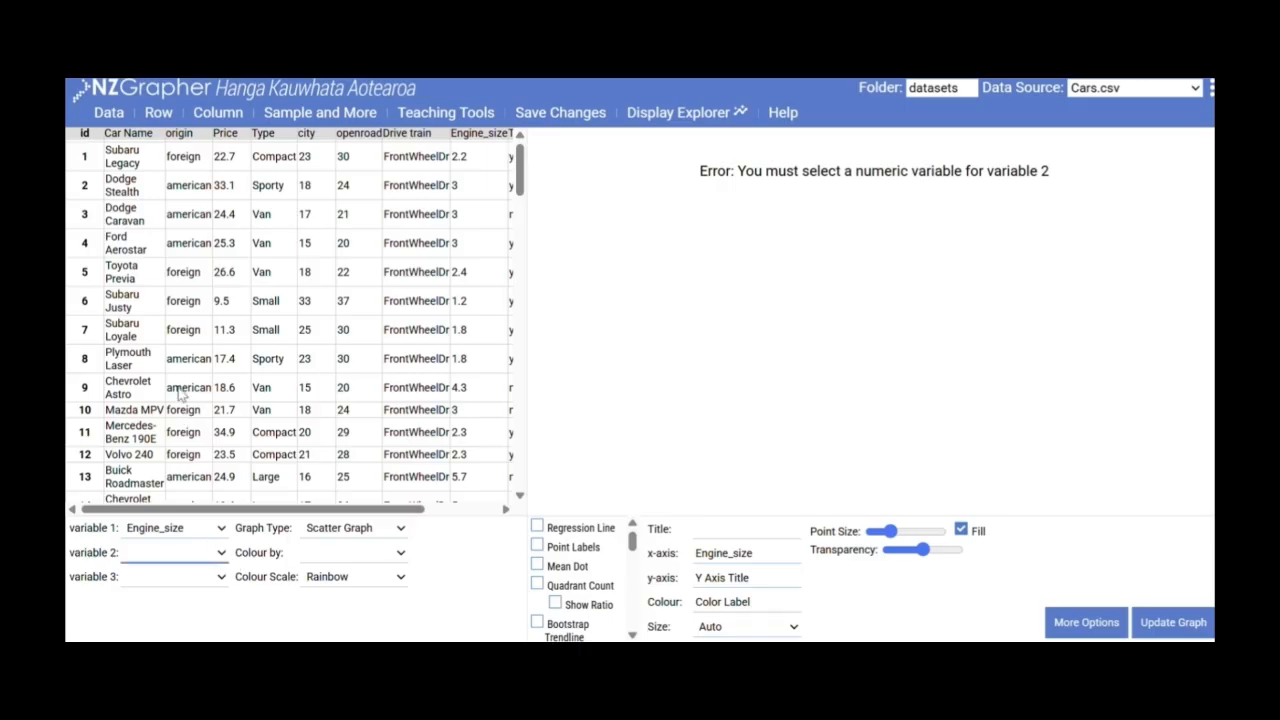
key("p")
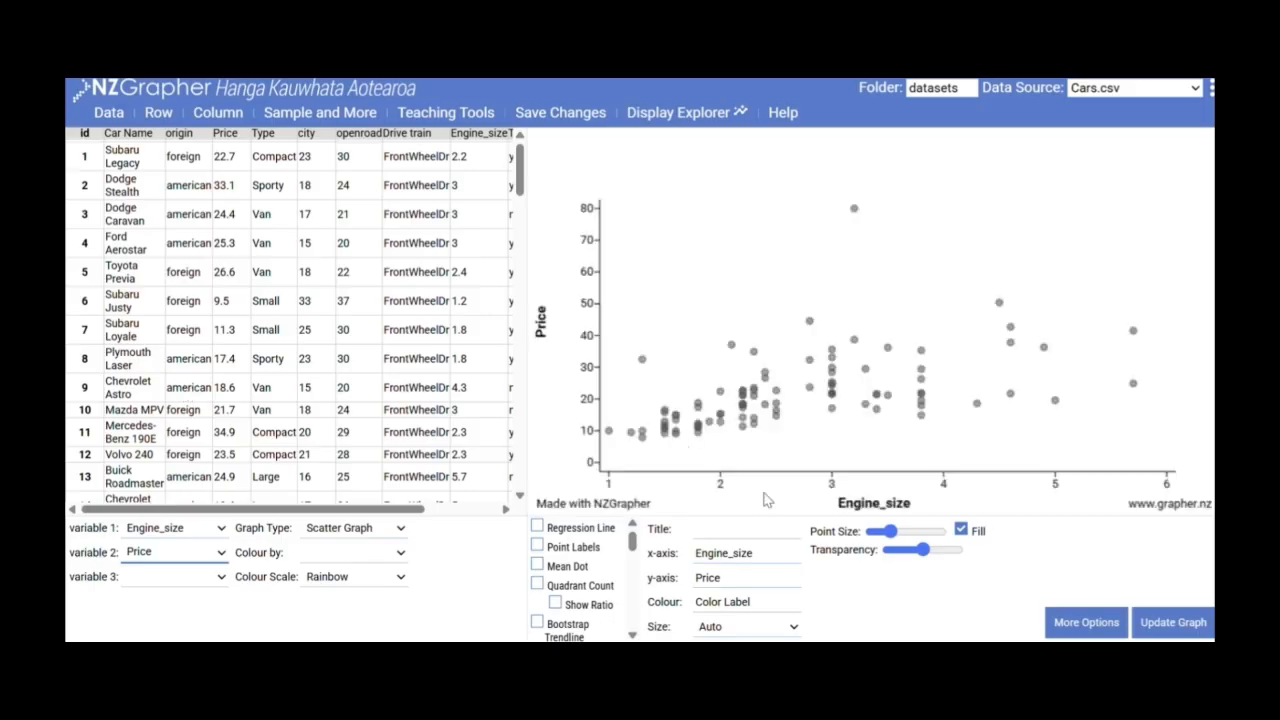
Add the mean dot to the scatter graph.
mouse_move(773, 410)
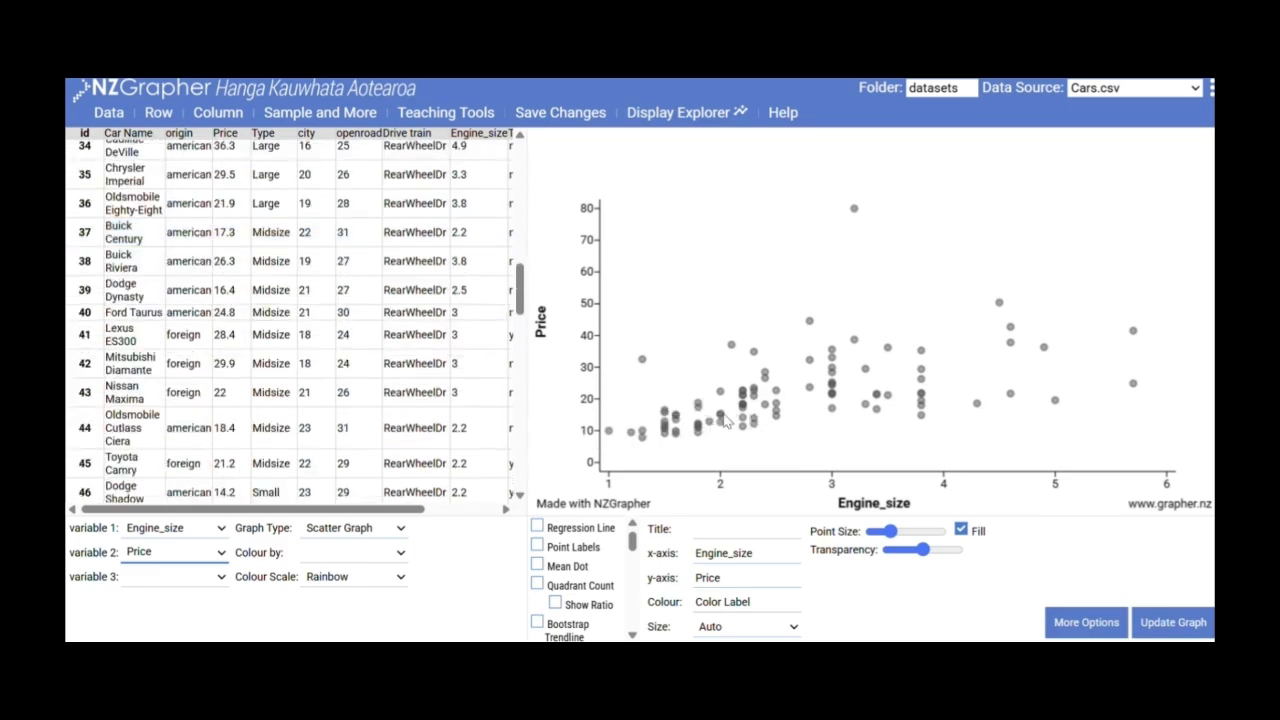
mouse_move(727, 422)
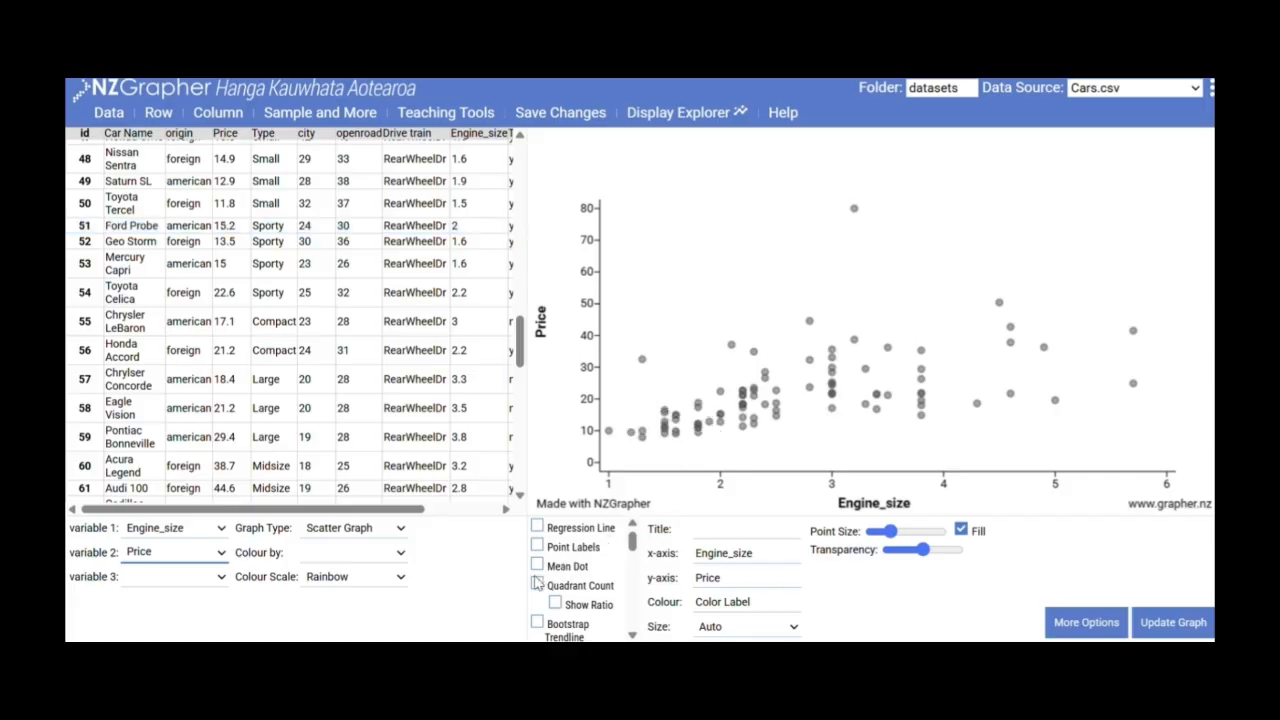
scroll(538, 605, "down", 2)
scroll(537, 611, "up", 1)
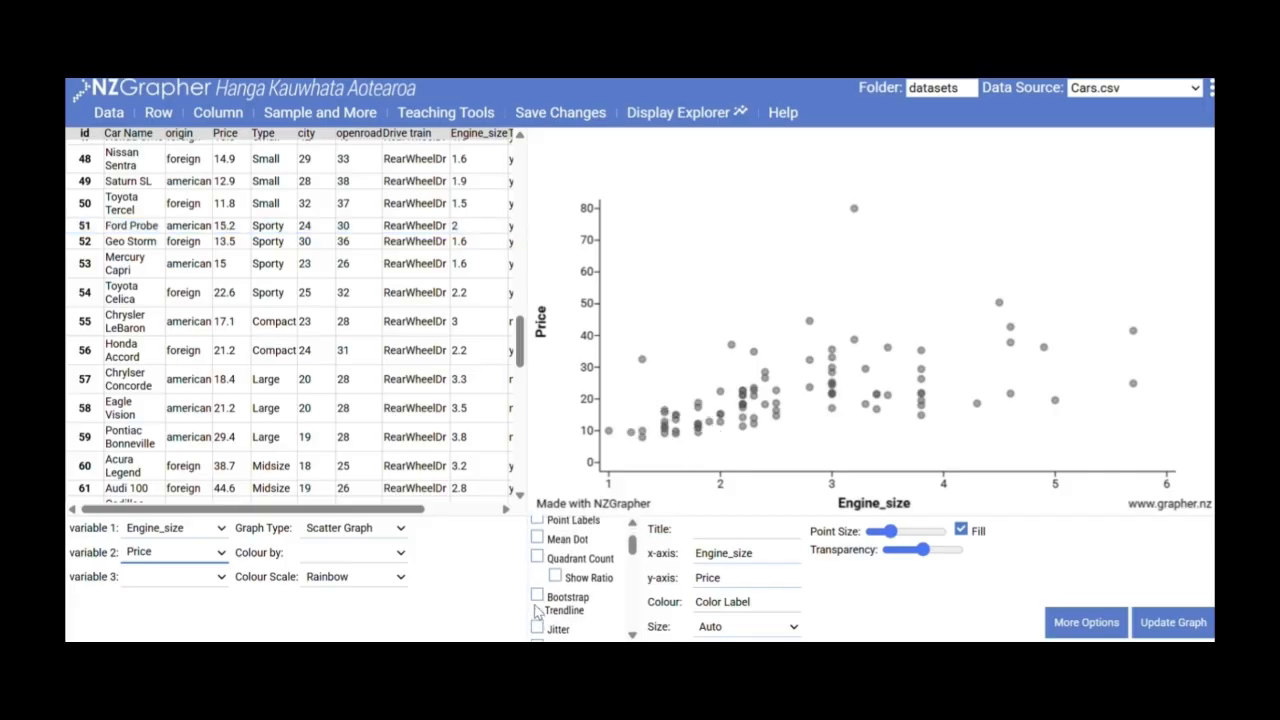
left_click(537, 539)
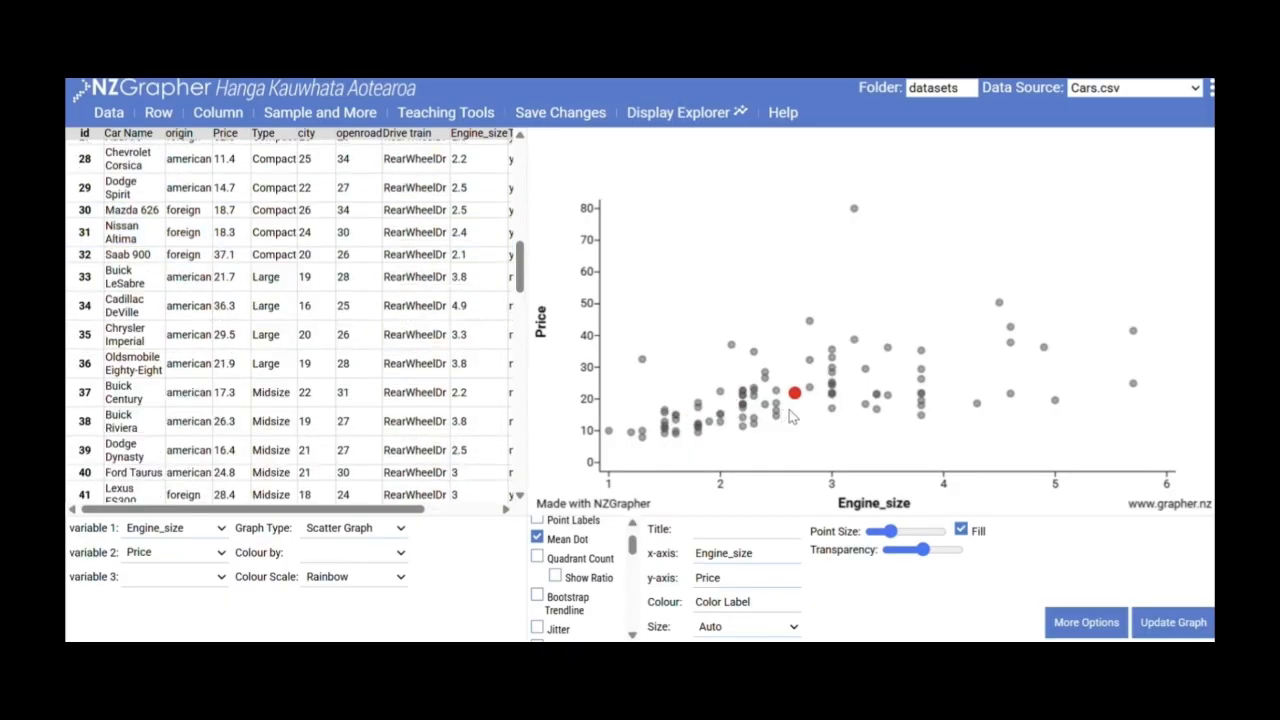
Add a custom line through the mean dot, from about engine size 1.6, price 16 to about engine size 5.2, price 33.
scroll(572, 590, "down", 5)
scroll(572, 590, "down", 5)
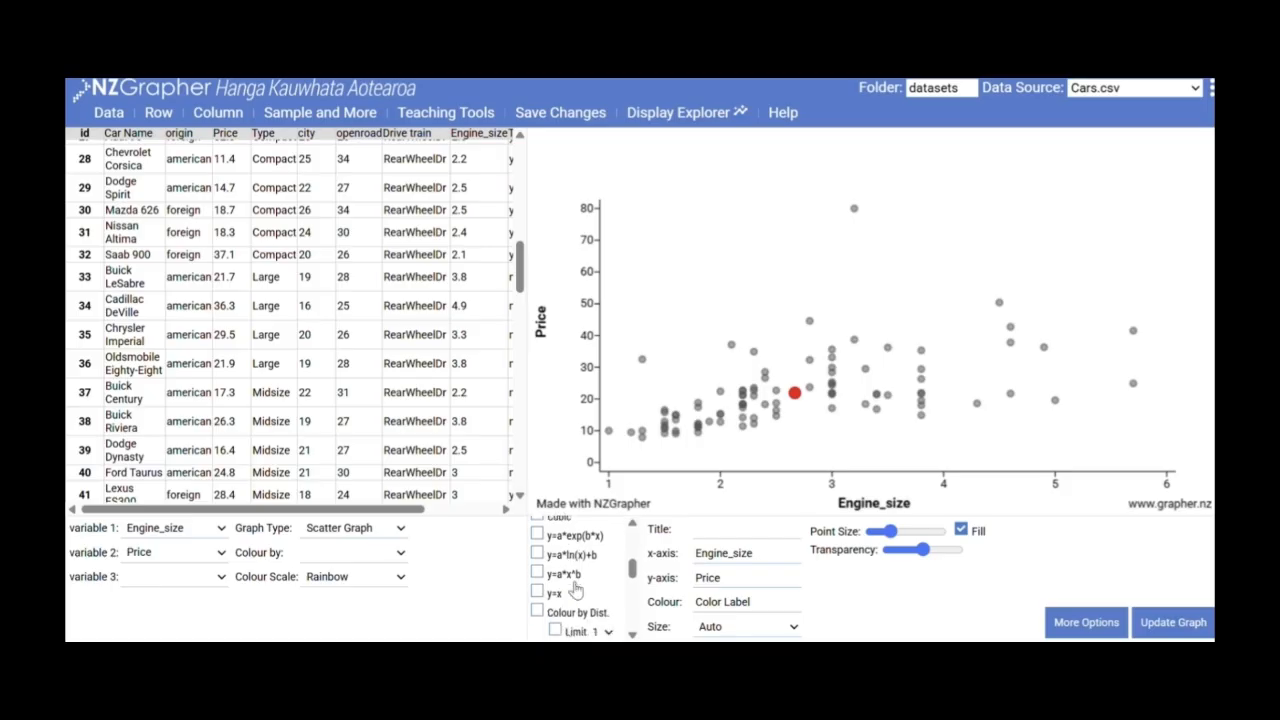
scroll(571, 590, "down", 3)
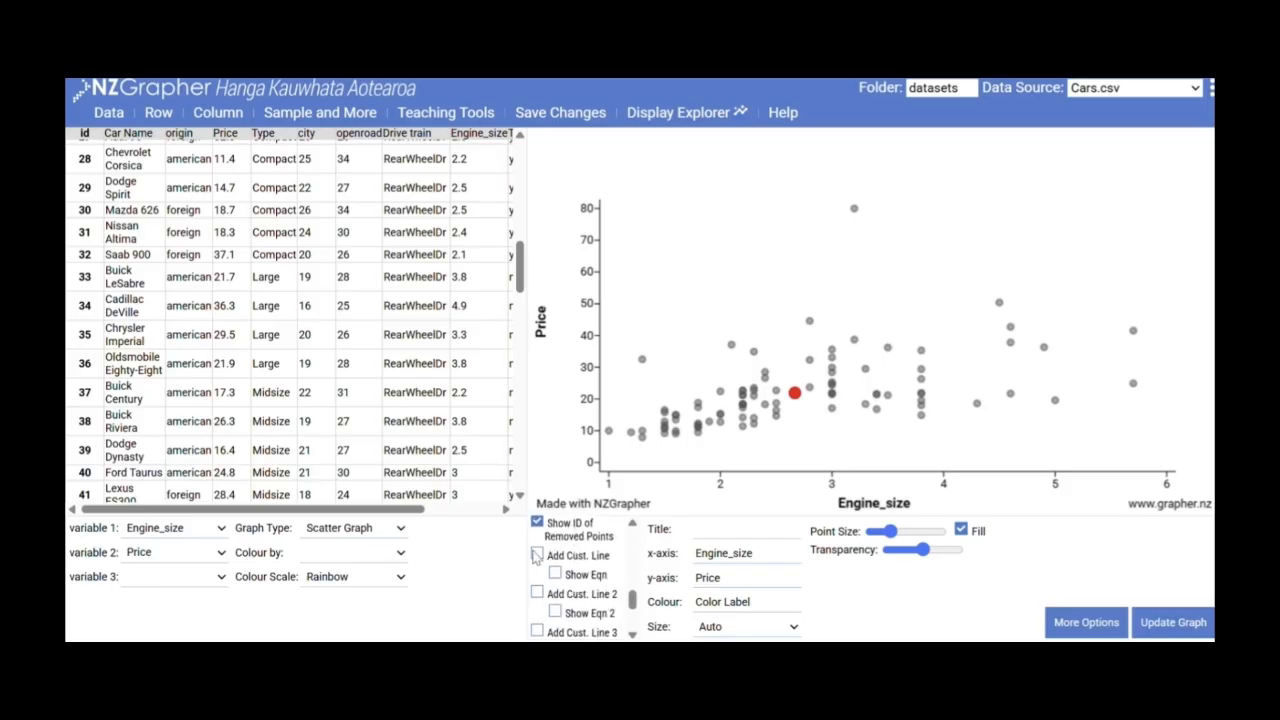
left_click(536, 556)
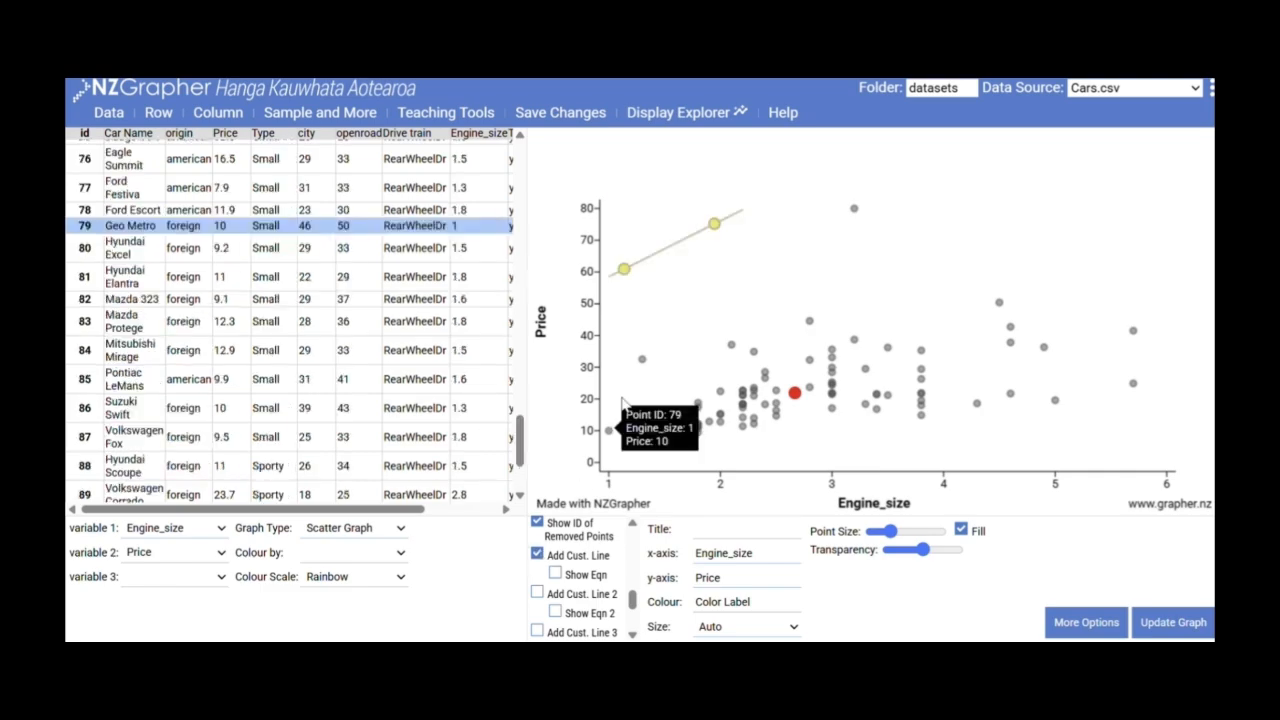
left_click_drag(624, 269, 686, 431)
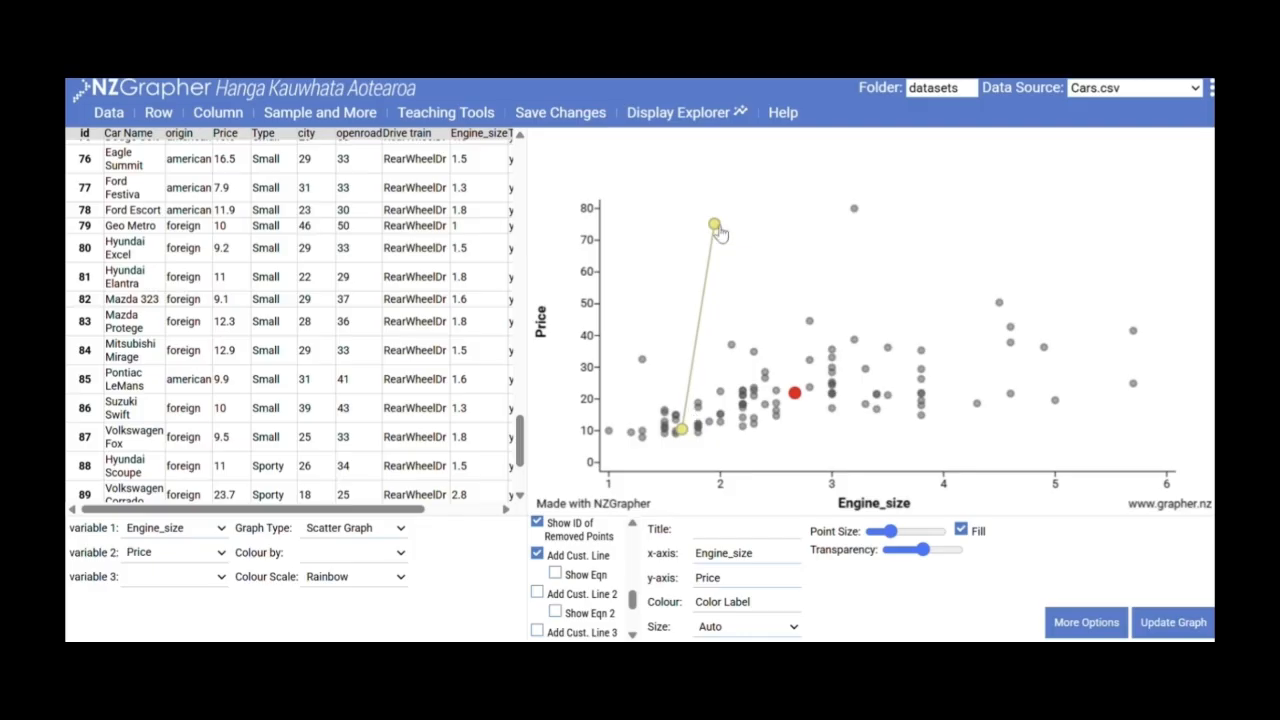
left_click_drag(715, 224, 1077, 358)
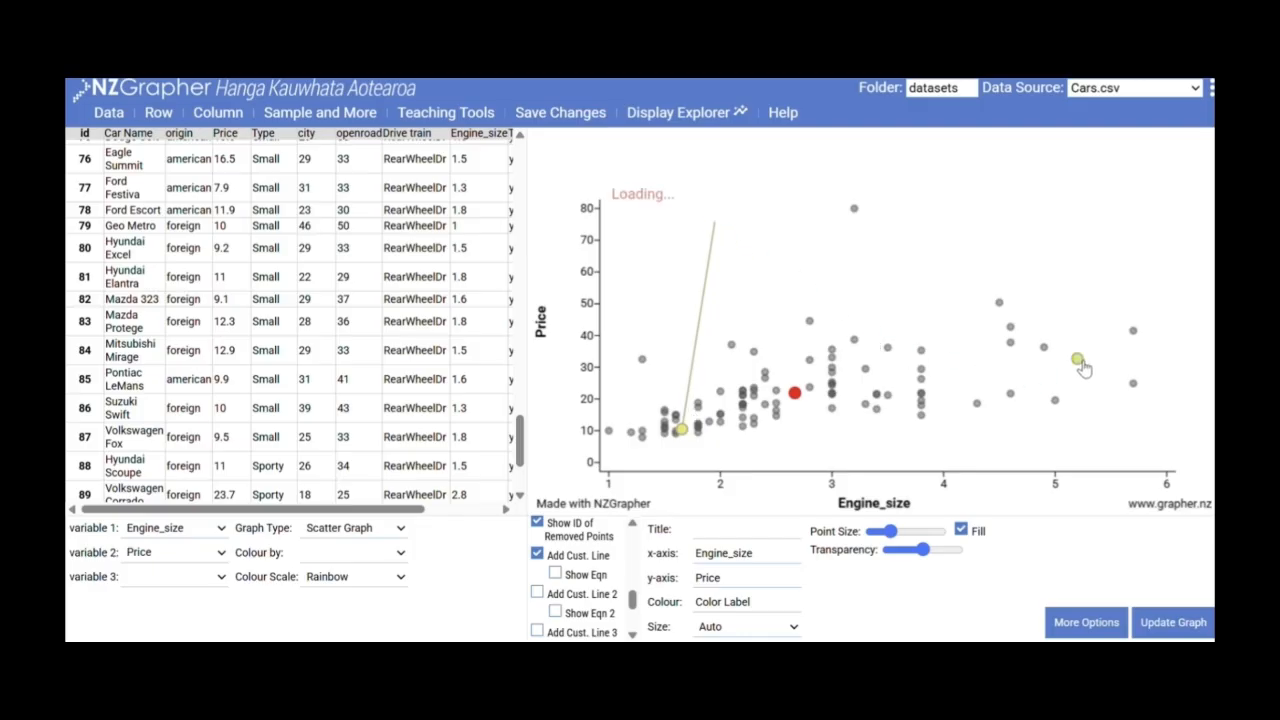
left_click_drag(684, 430, 678, 418)
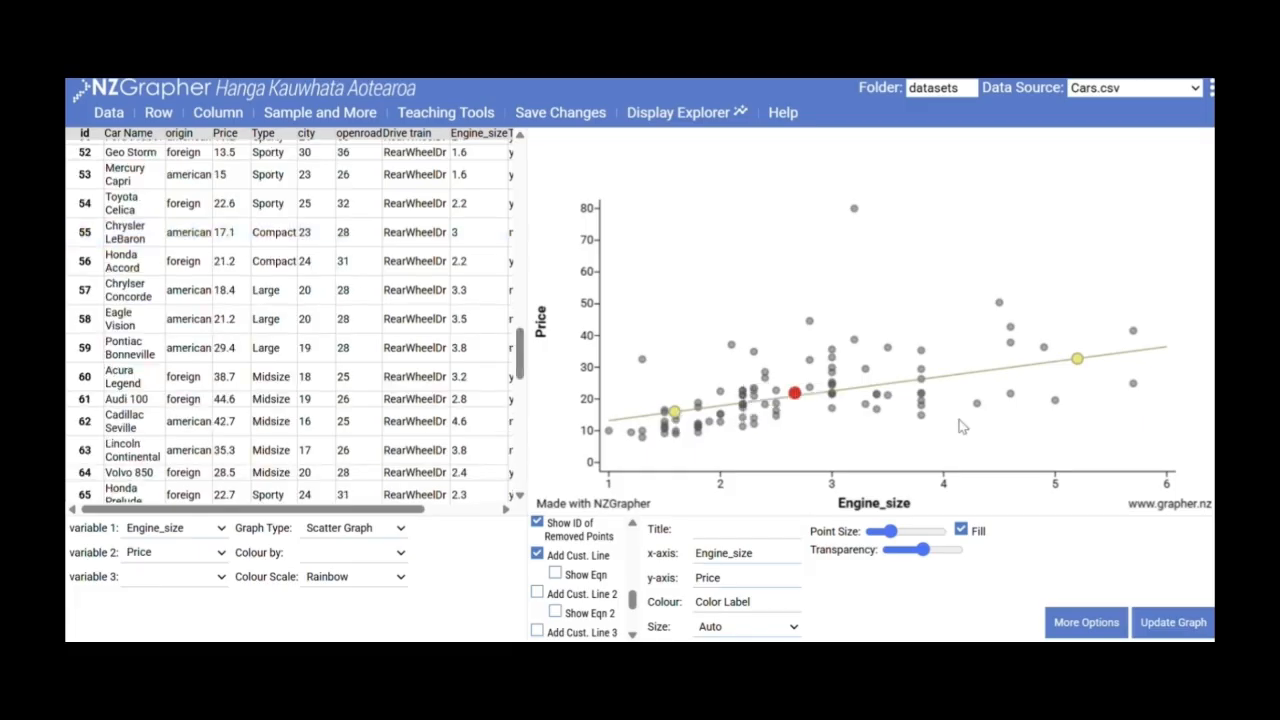
Raise the custom line's far end to a price of about 36 to fit the points better, and show the line's equation.
left_click(1085, 368)
left_click_drag(1085, 368, 1081, 358)
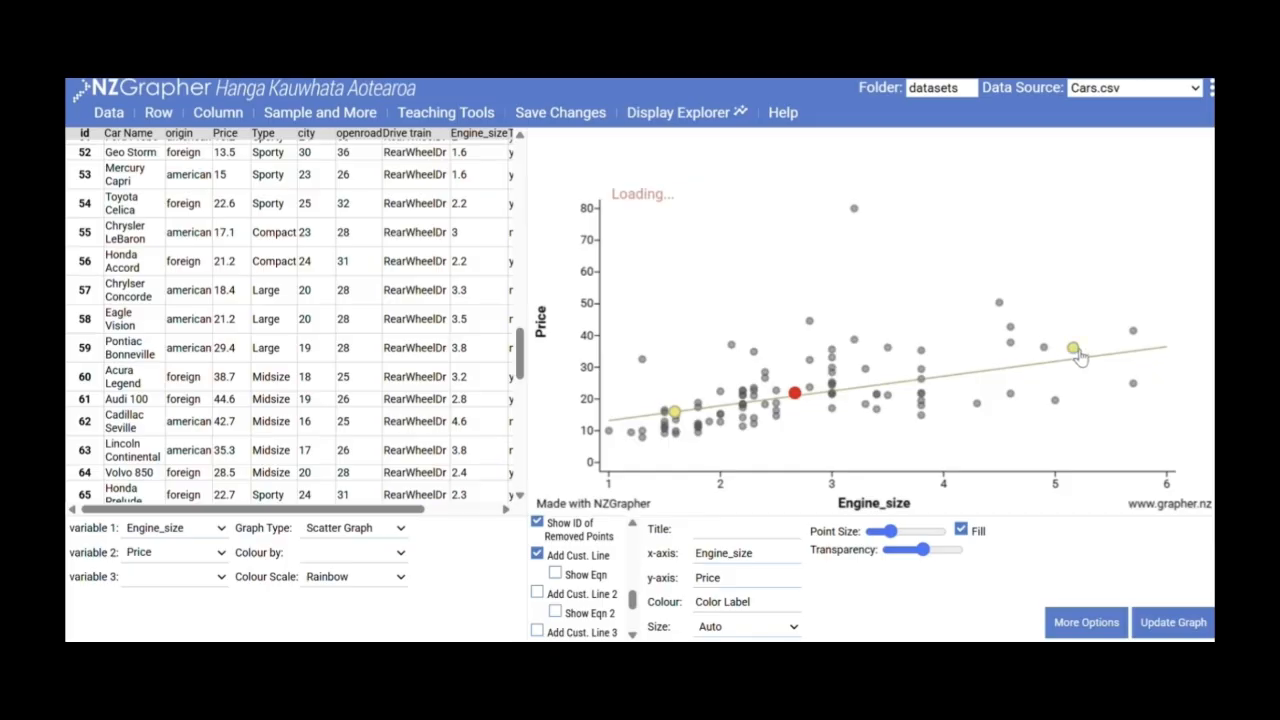
left_click(681, 415)
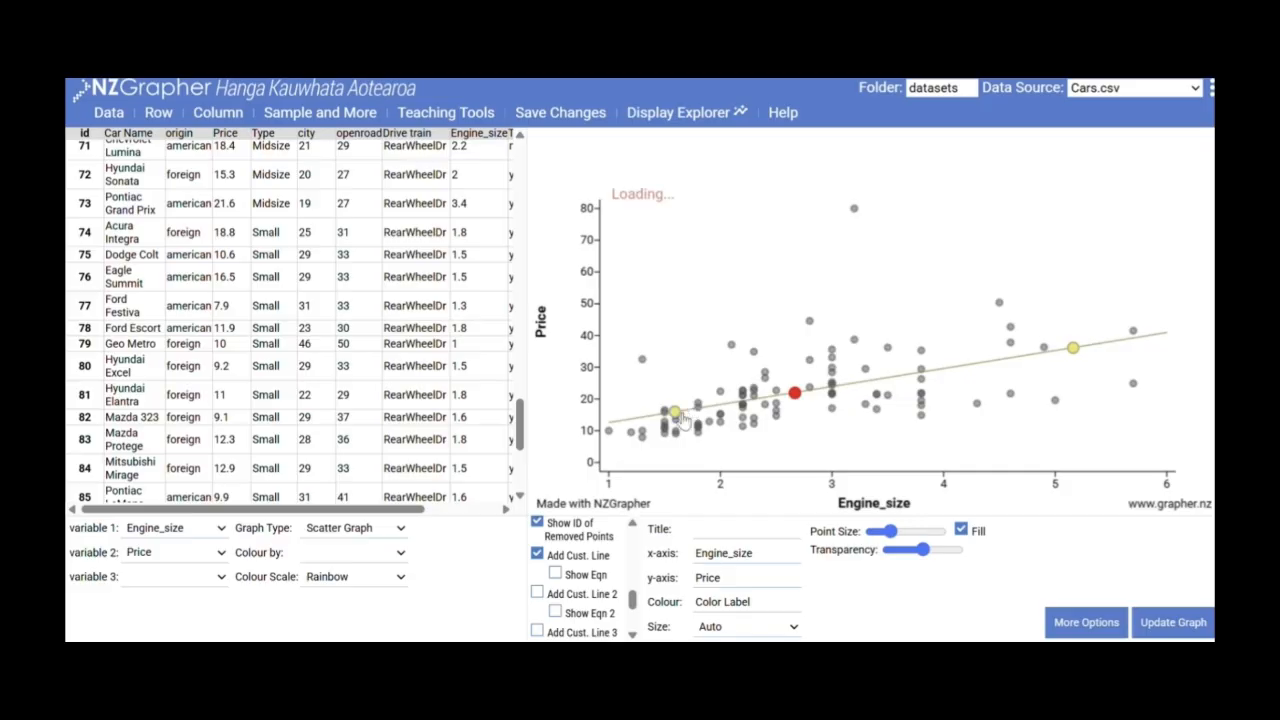
left_click(555, 574)
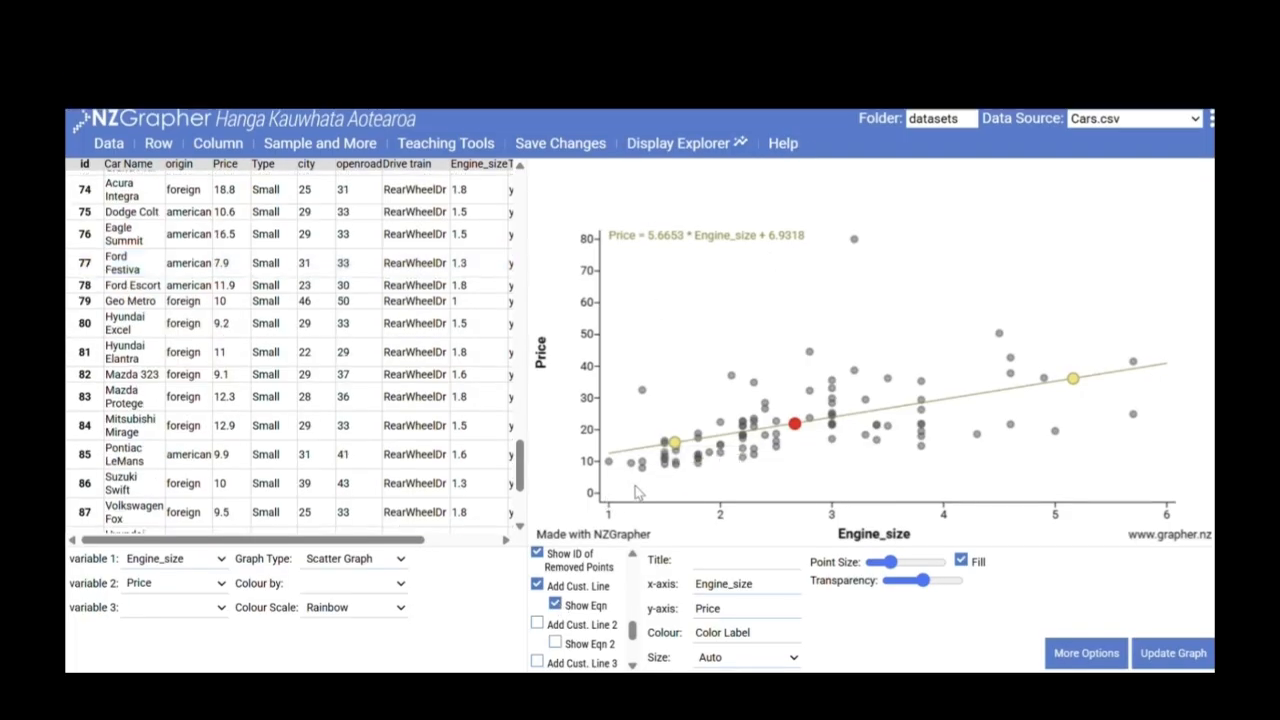
Turn on the regression line to compare its equation with the custom line's, and turn it off again.
scroll(571, 570, "up", 3)
scroll(571, 572, "up", 3)
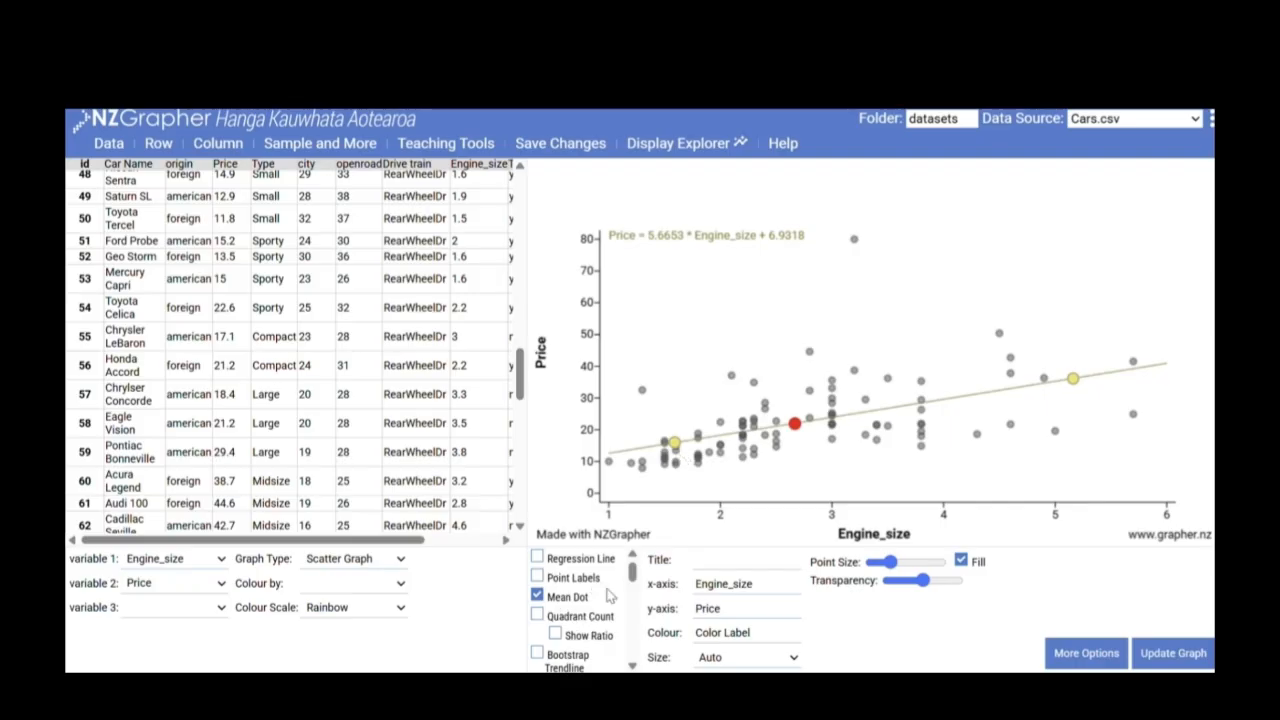
left_click(538, 558)
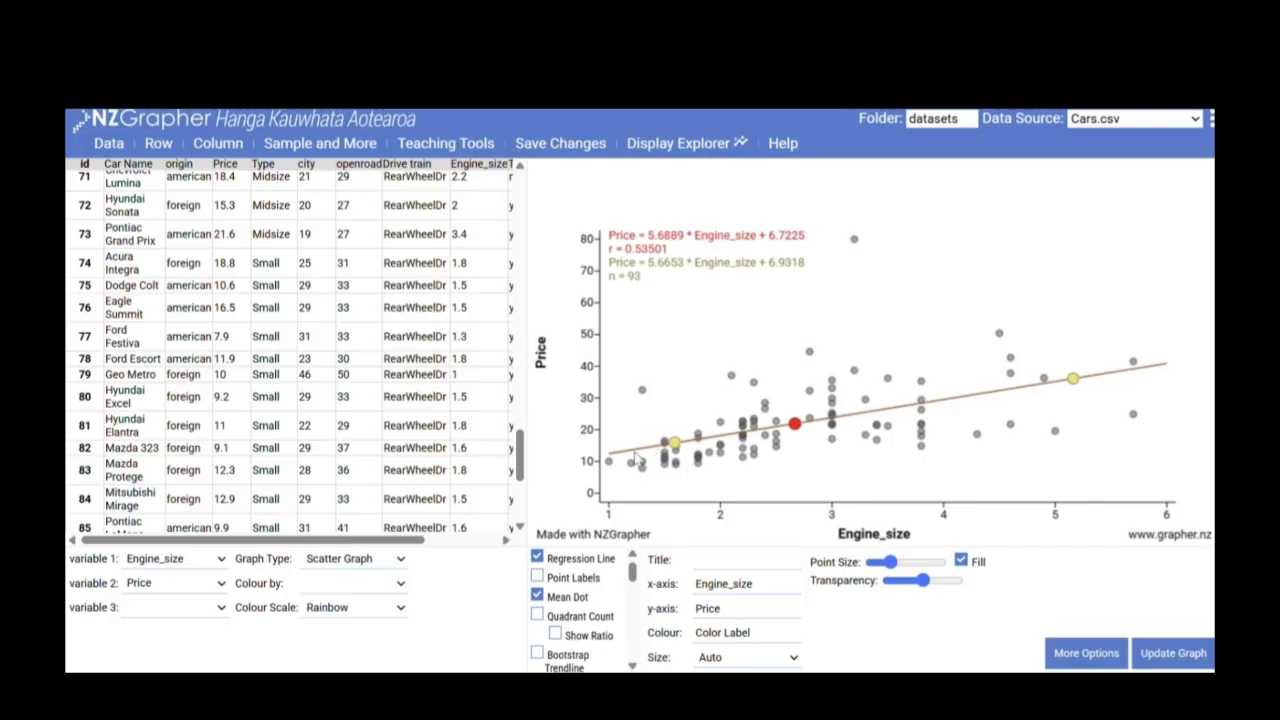
mouse_move(694, 474)
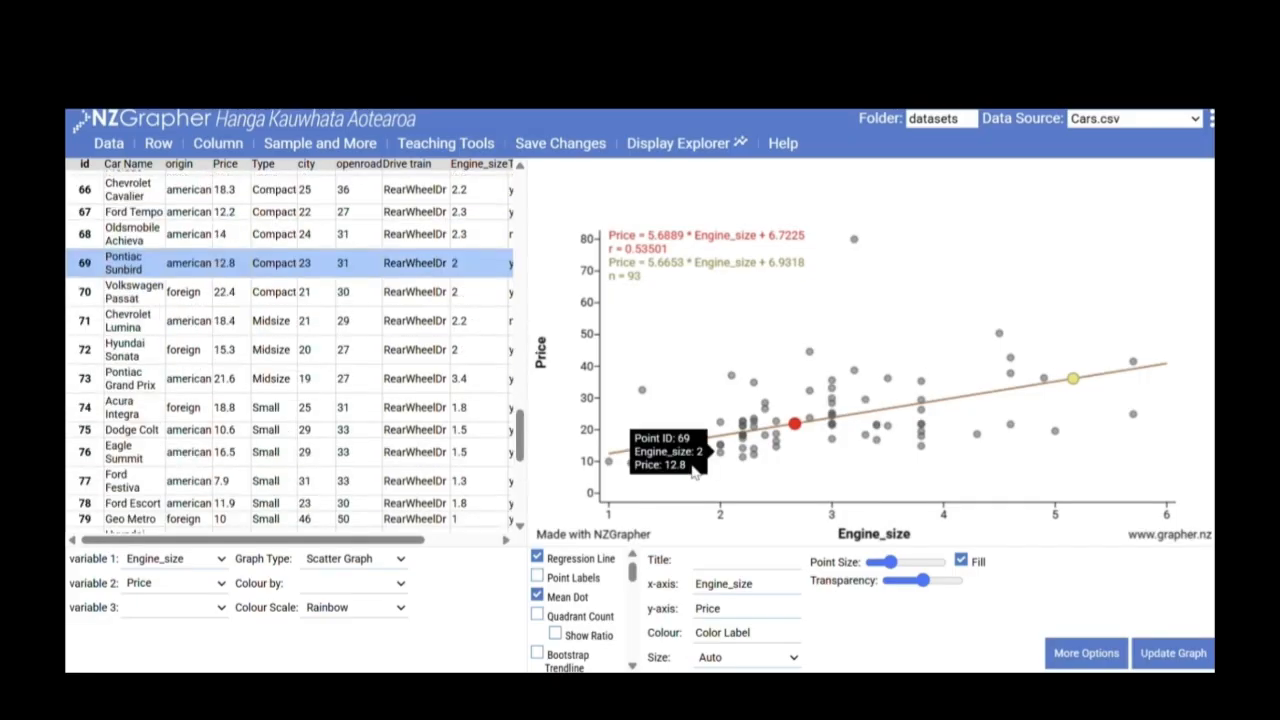
left_click(537, 557)
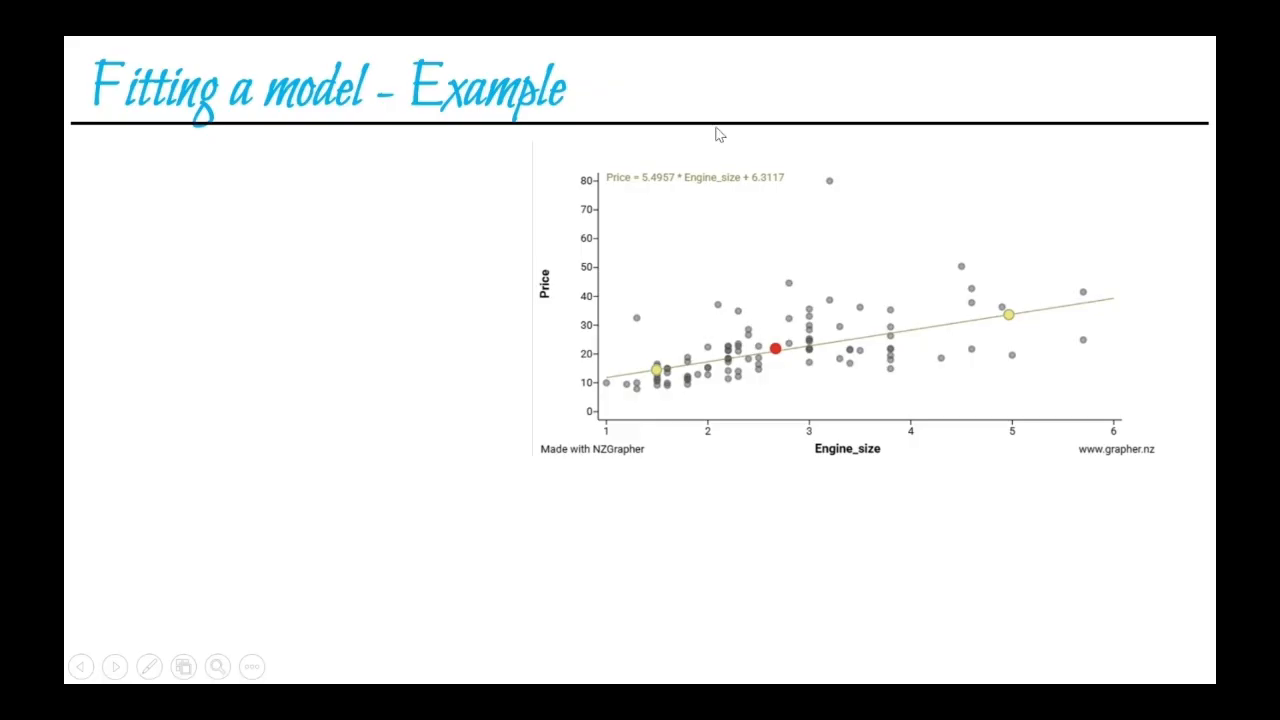
left_click(631, 176)
left_click(631, 176)
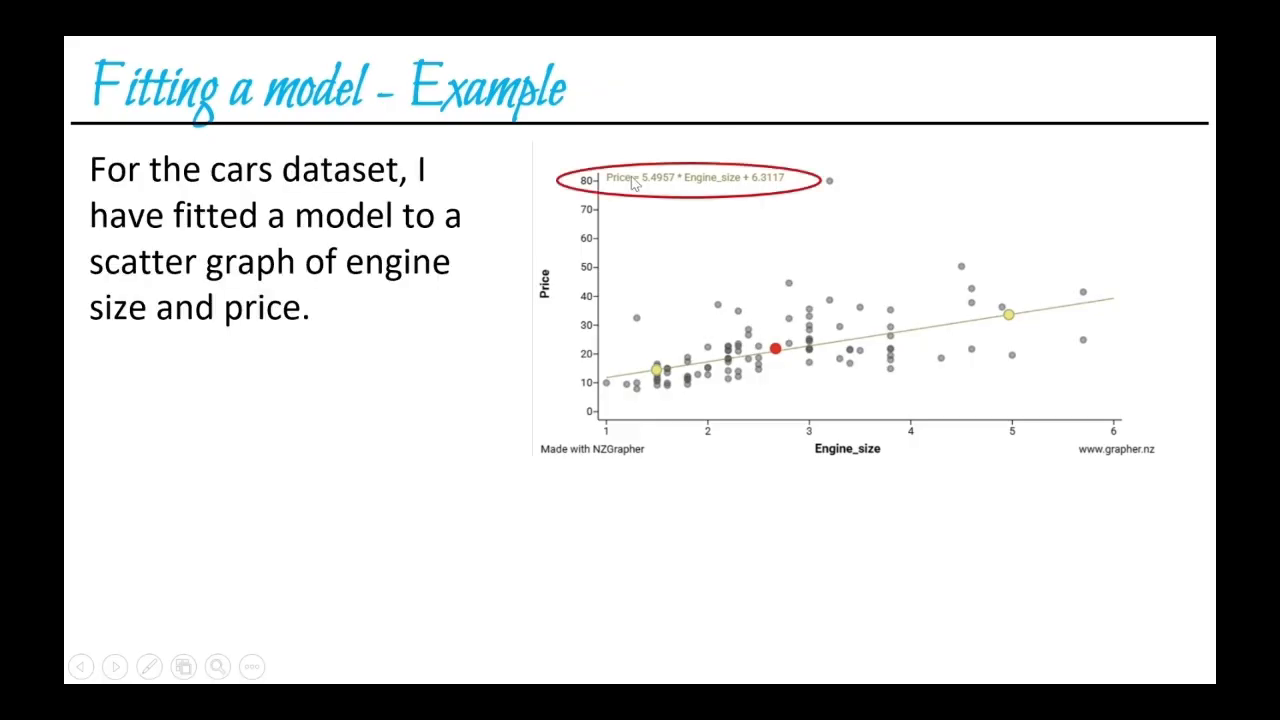
left_click(691, 384)
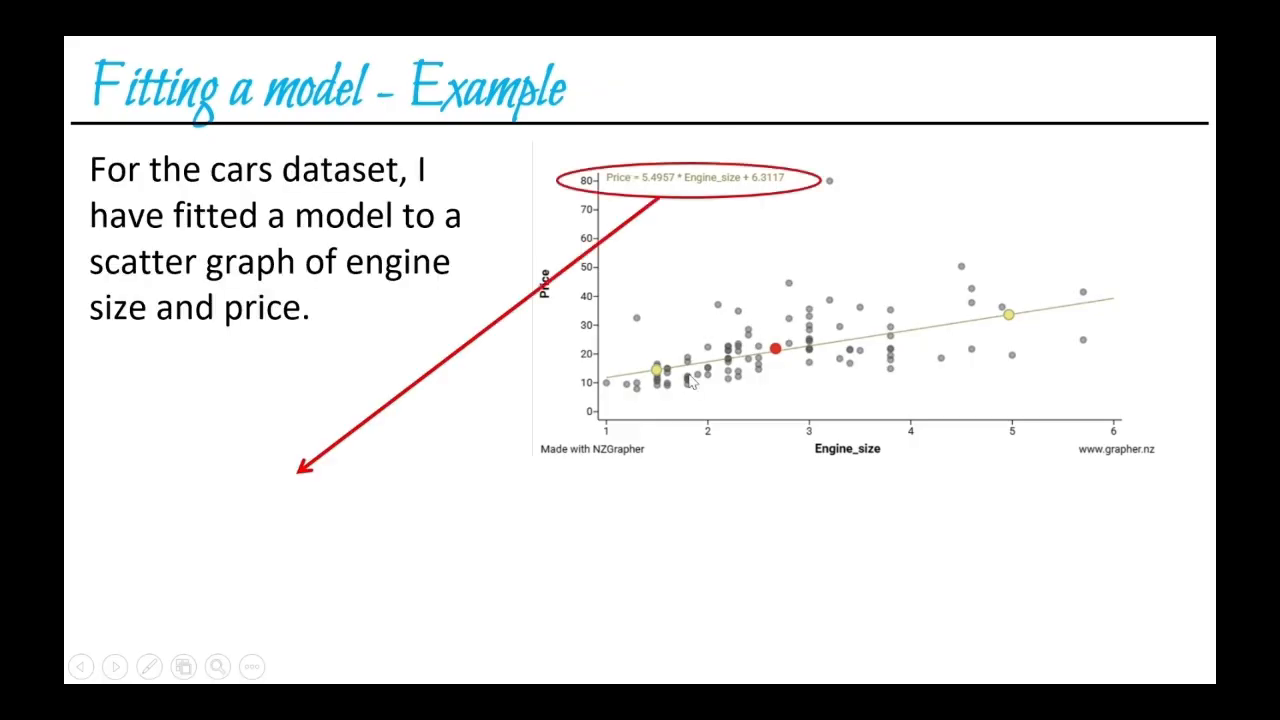
left_click(691, 384)
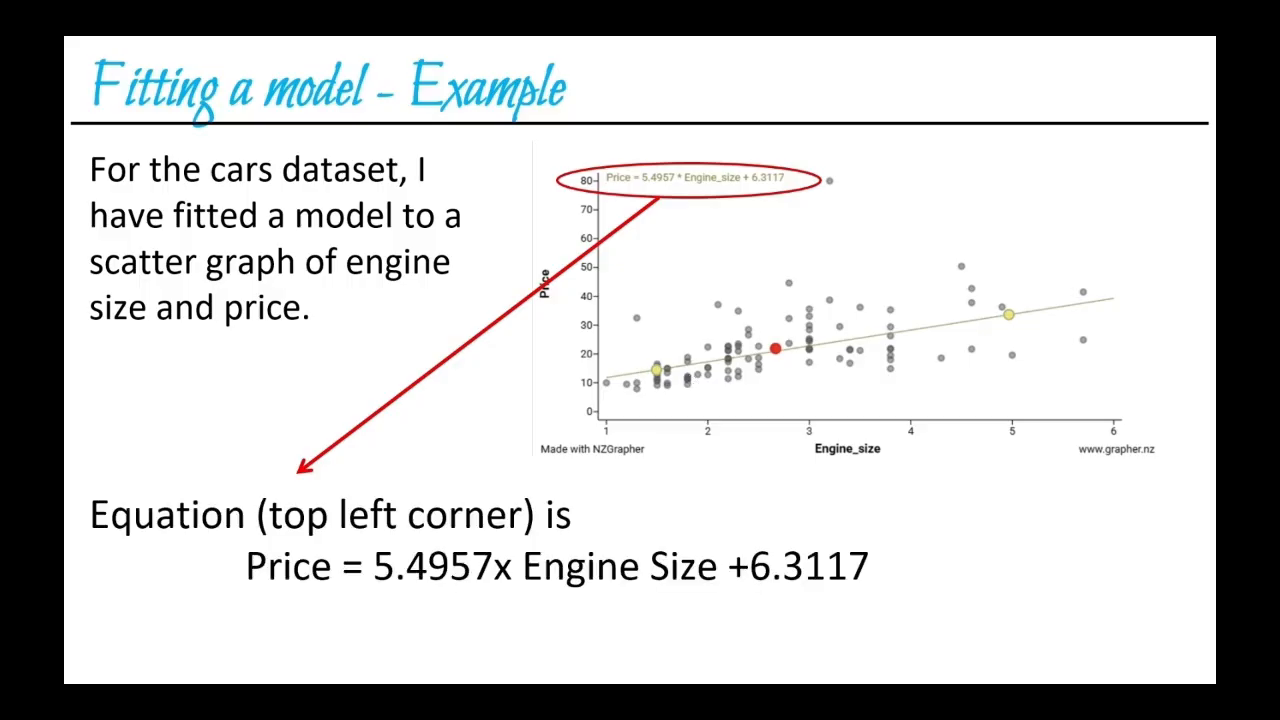